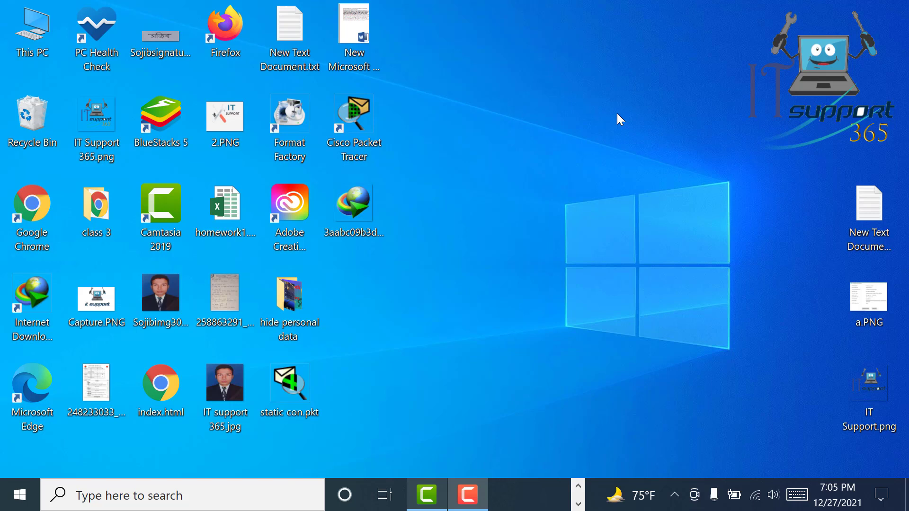
Copy all contents of New Volume (D:) from This PC
double_click(36, 42)
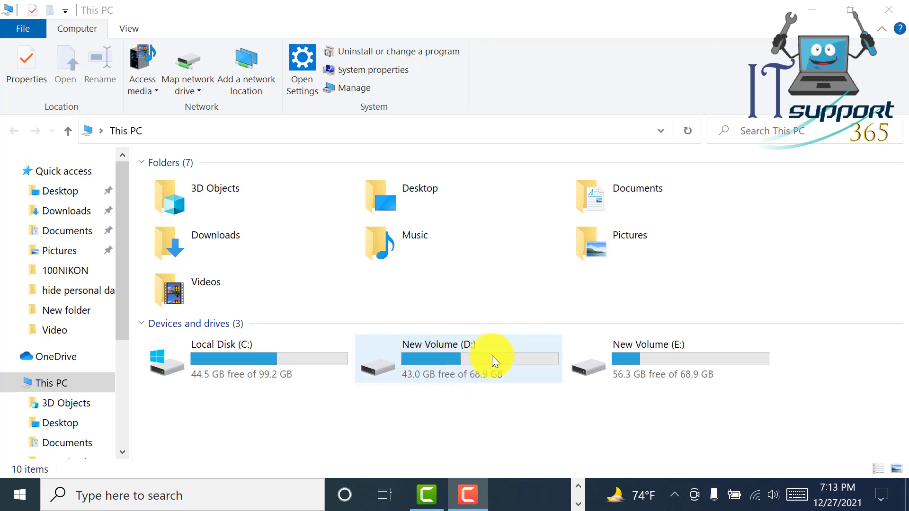
double_click(455, 355)
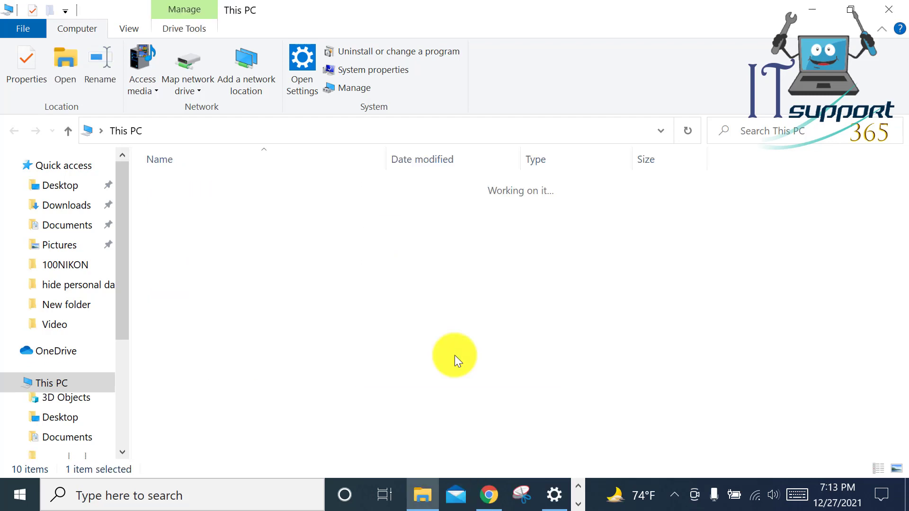
key("ctrl+a")
left_click(81, 70)
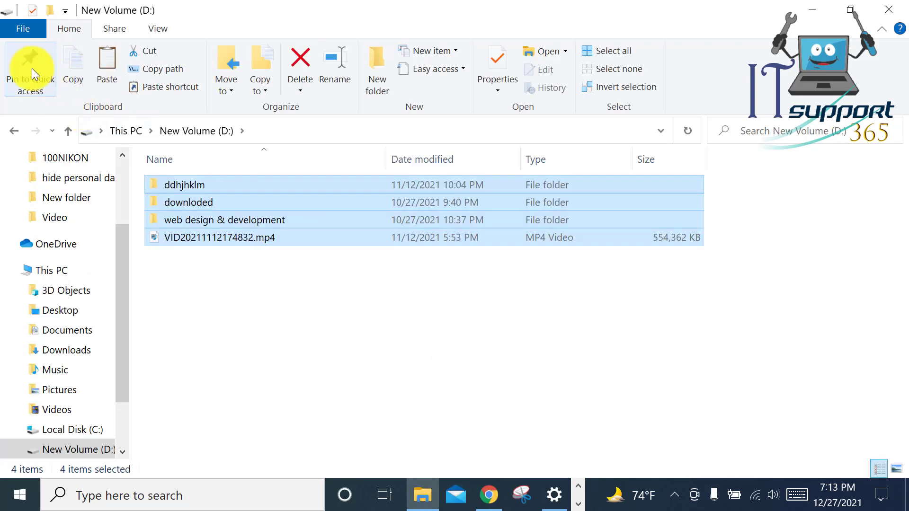
Paste the D: contents into a new folder on New Volume (E:)
left_click(12, 129)
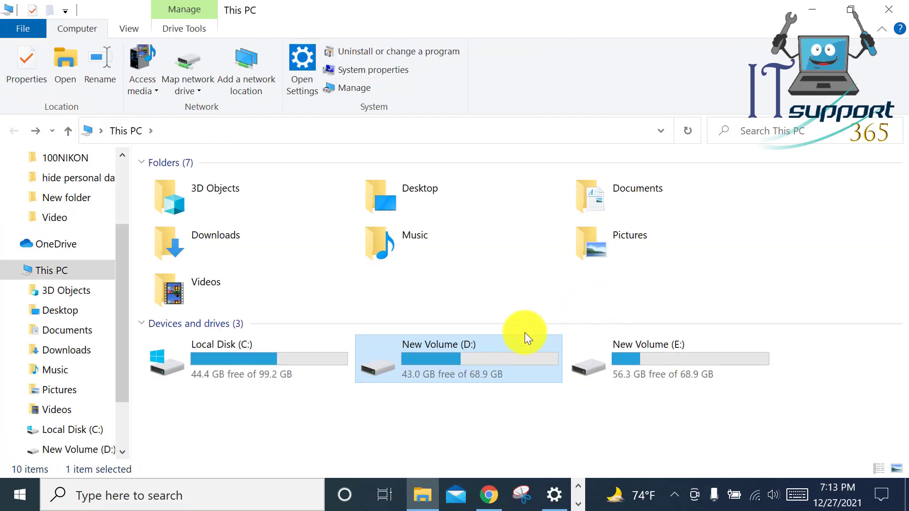
double_click(657, 359)
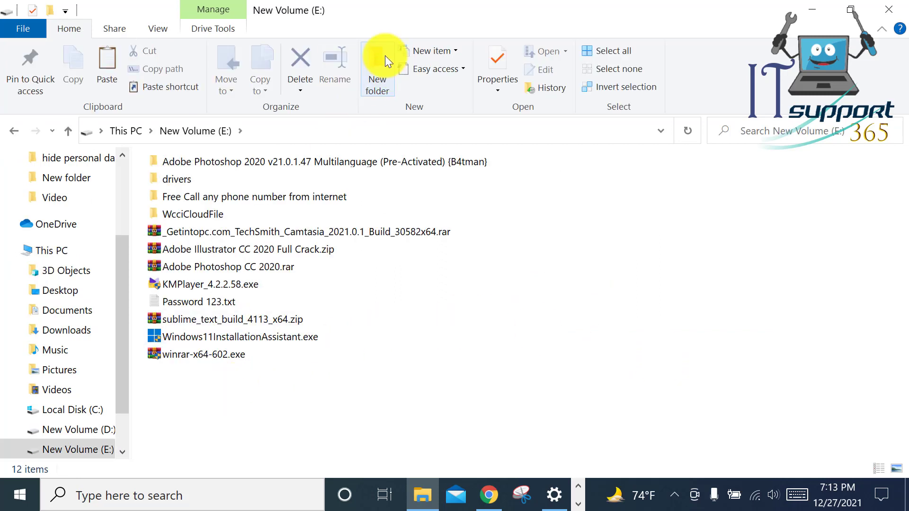
left_click(379, 71)
left_click(246, 407)
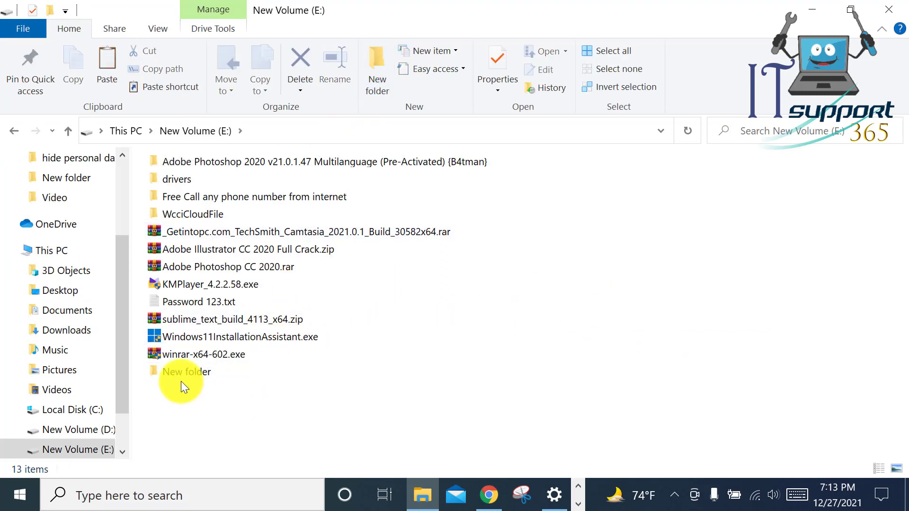
double_click(171, 371)
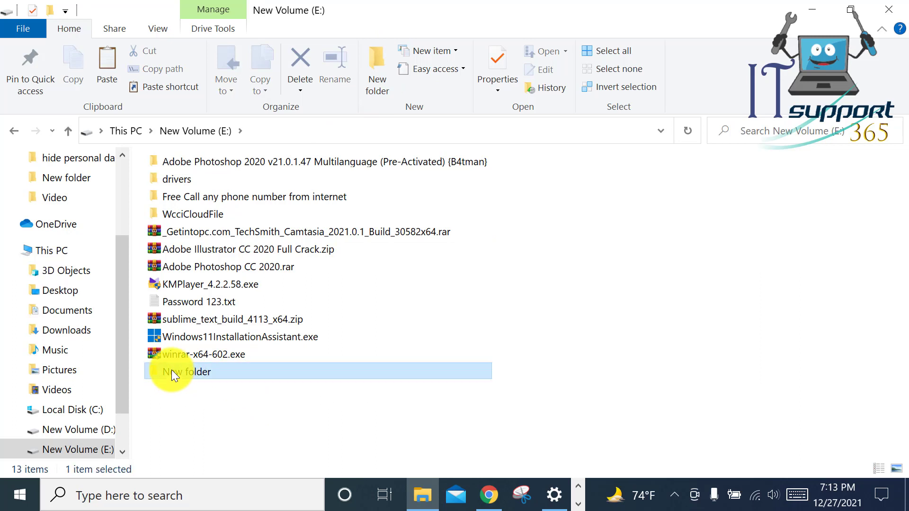
left_click(100, 64)
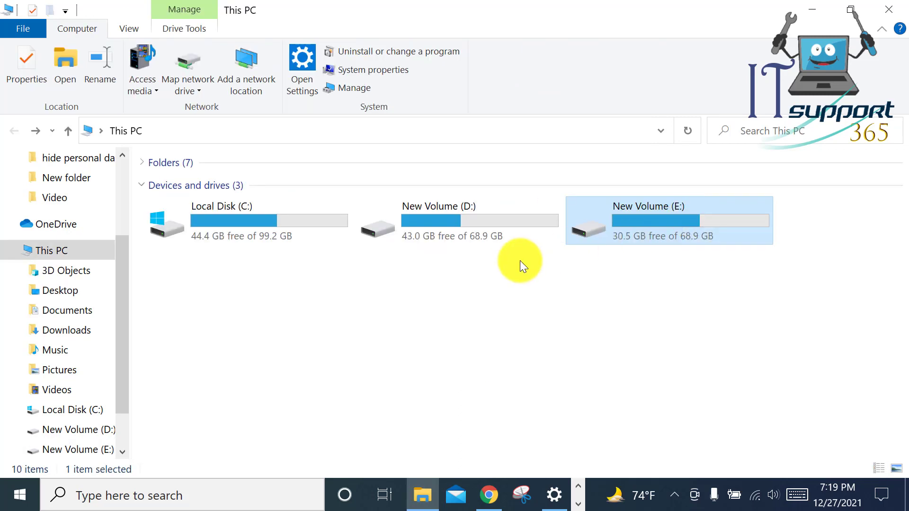
left_click(520, 260)
mouse_move(51, 251)
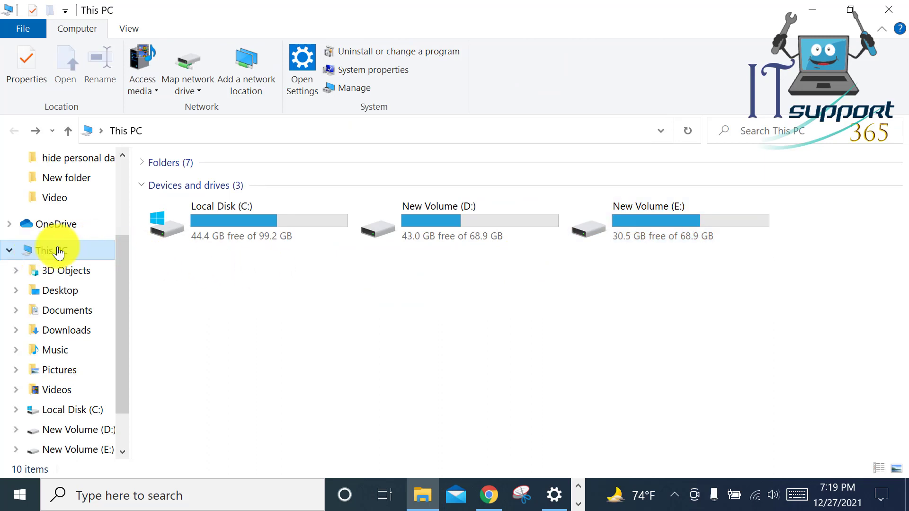
right_click(58, 253)
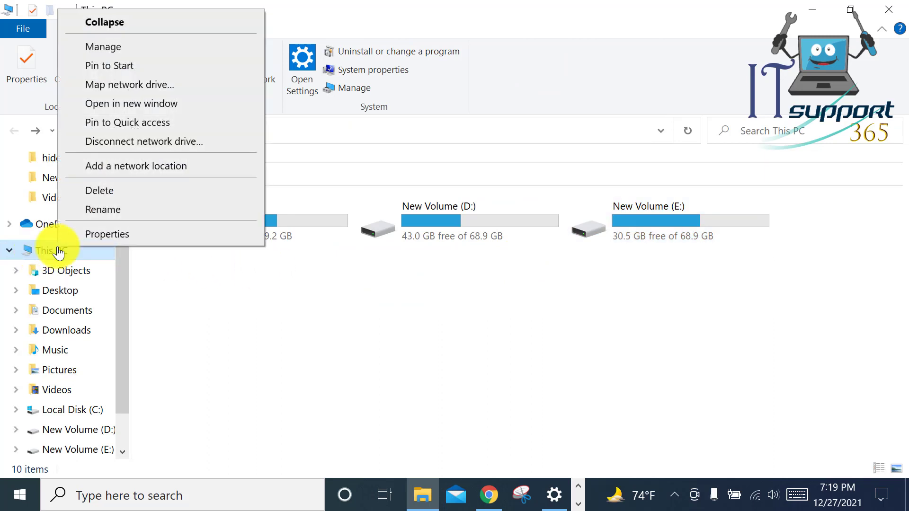
Delete New Volume (D:) in Disk Management, freeing 68.94 GB as unallocated space
left_click(140, 50)
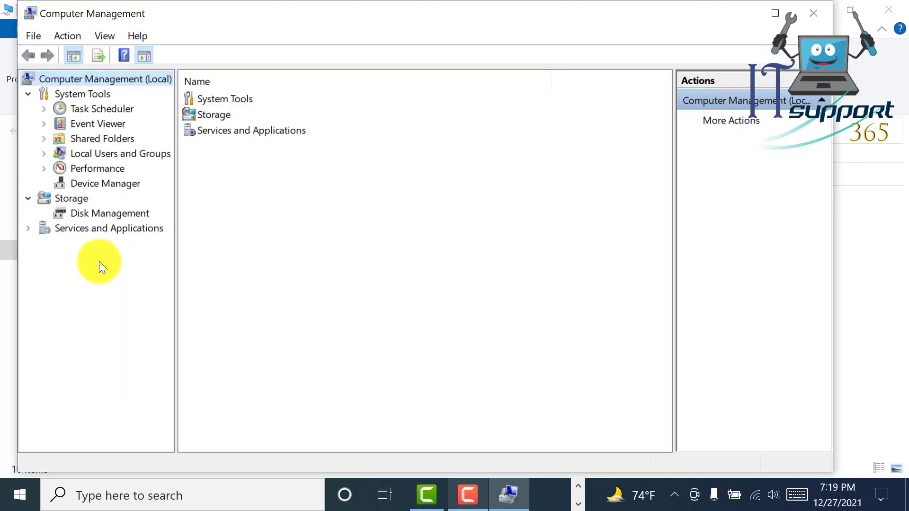
left_click(86, 213)
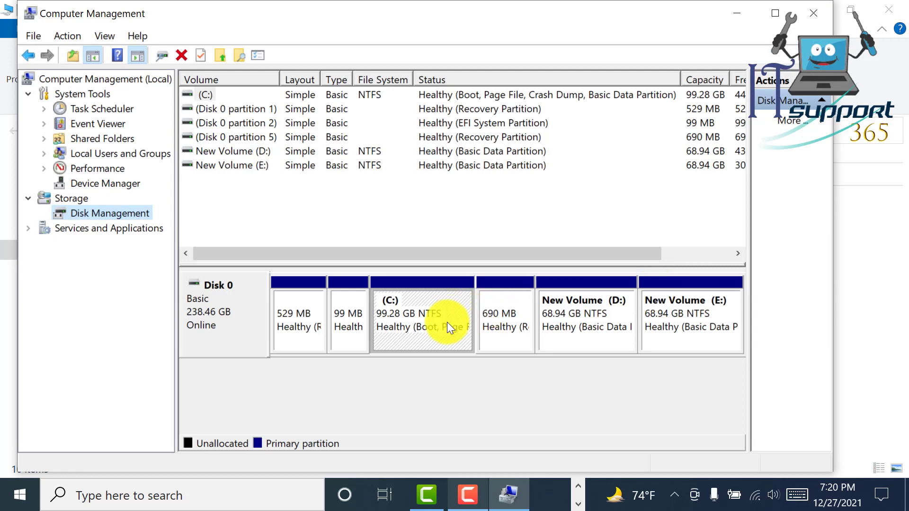
right_click(572, 317)
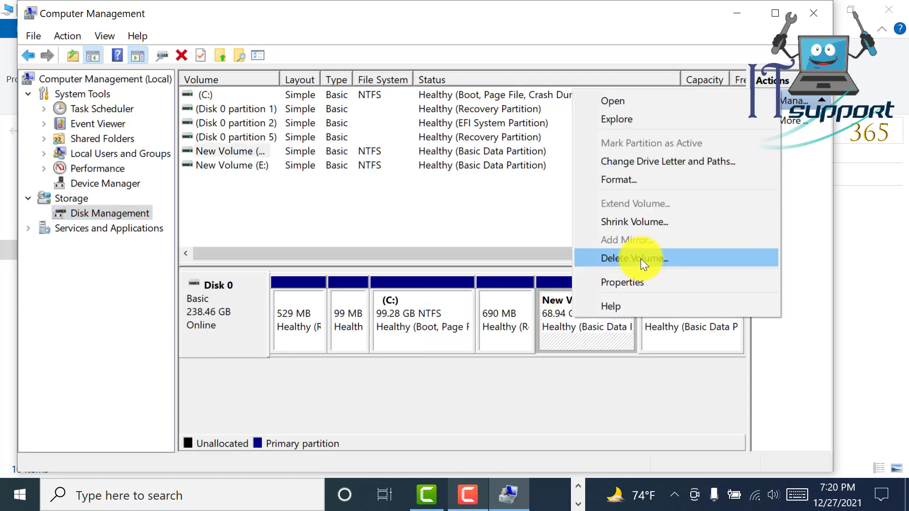
left_click(640, 259)
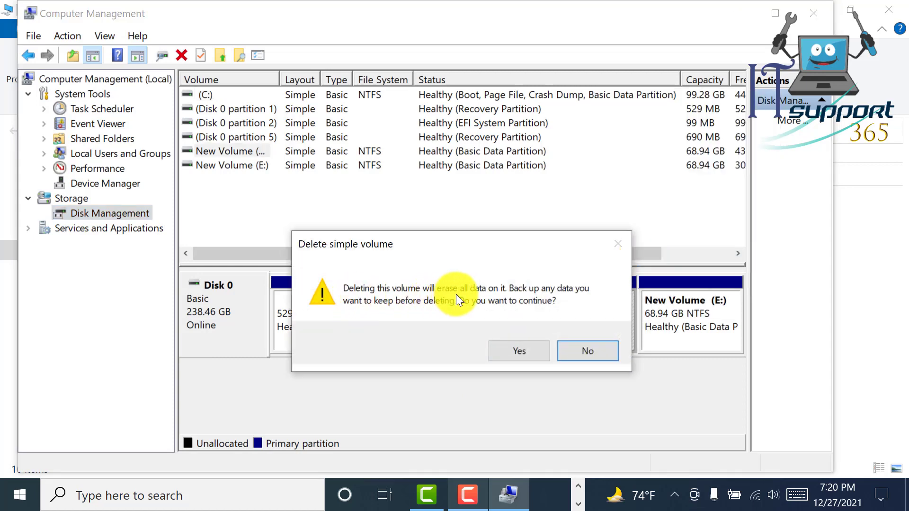
left_click(514, 351)
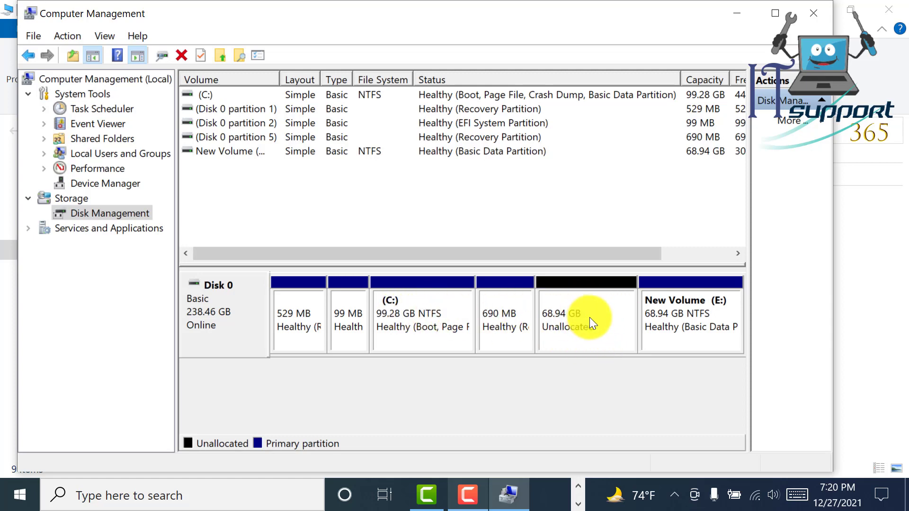
right_click(402, 323)
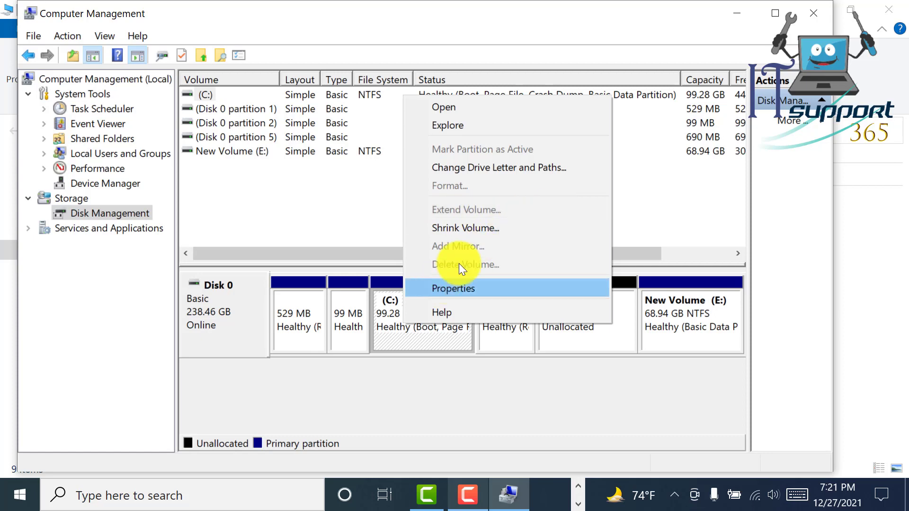
key("Escape")
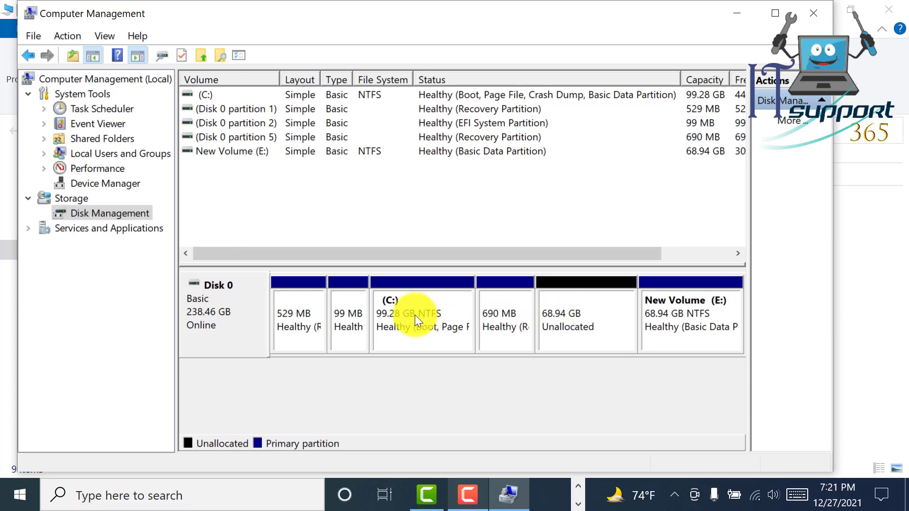
right_click(505, 316)
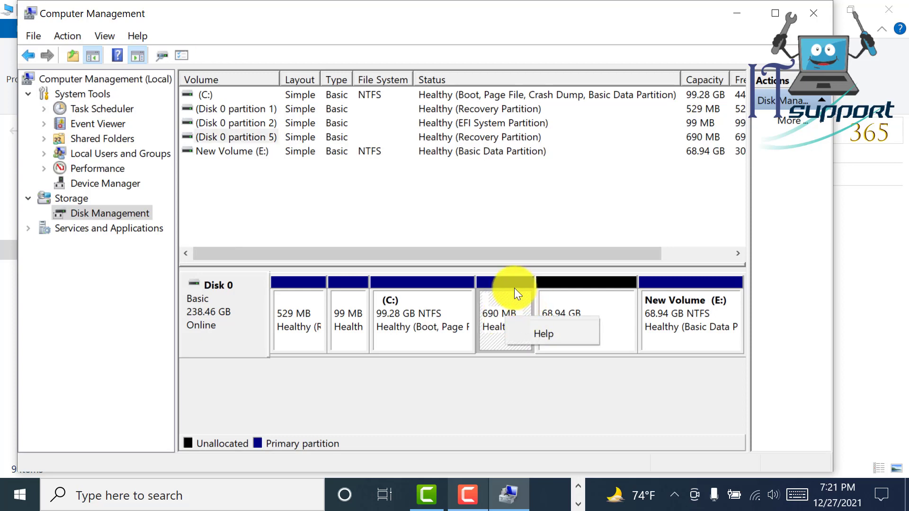
left_click(490, 319)
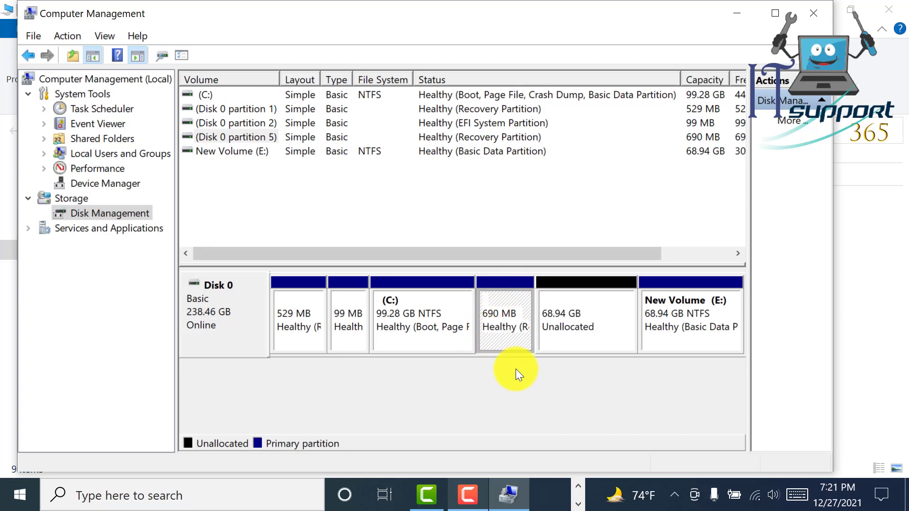
Search for 'cmd' and run Command Prompt as administrator
left_click(13, 492)
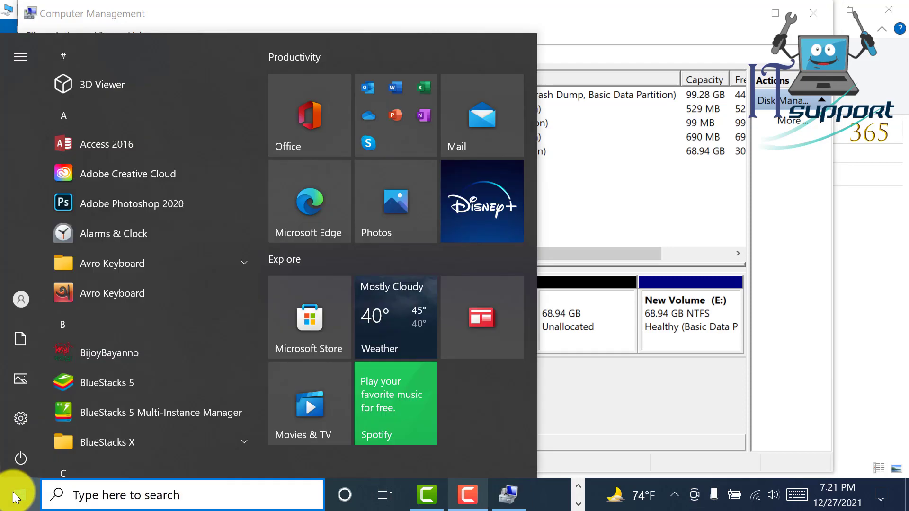
type("cmd")
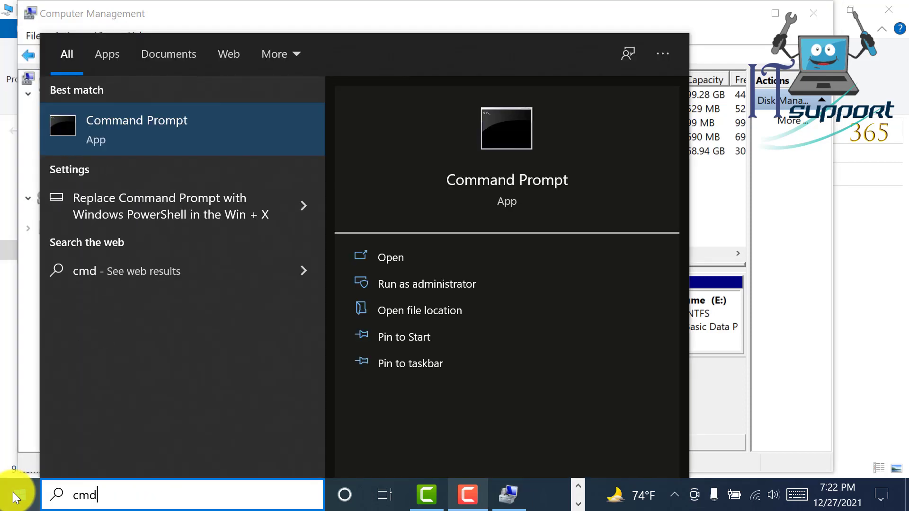
right_click(154, 131)
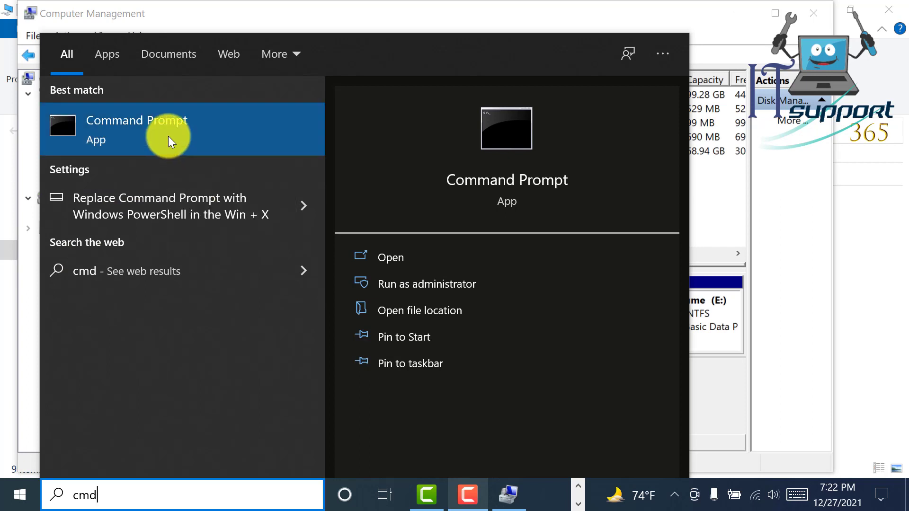
right_click(168, 136)
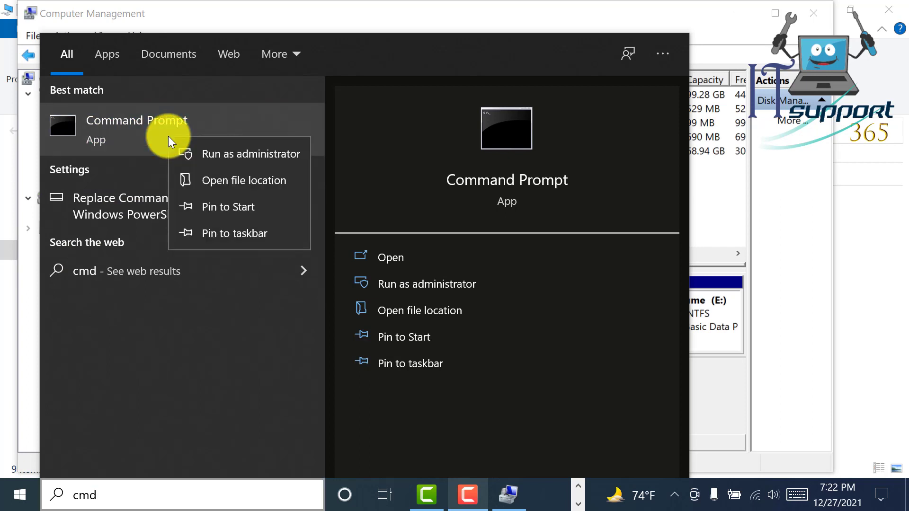
left_click(215, 157)
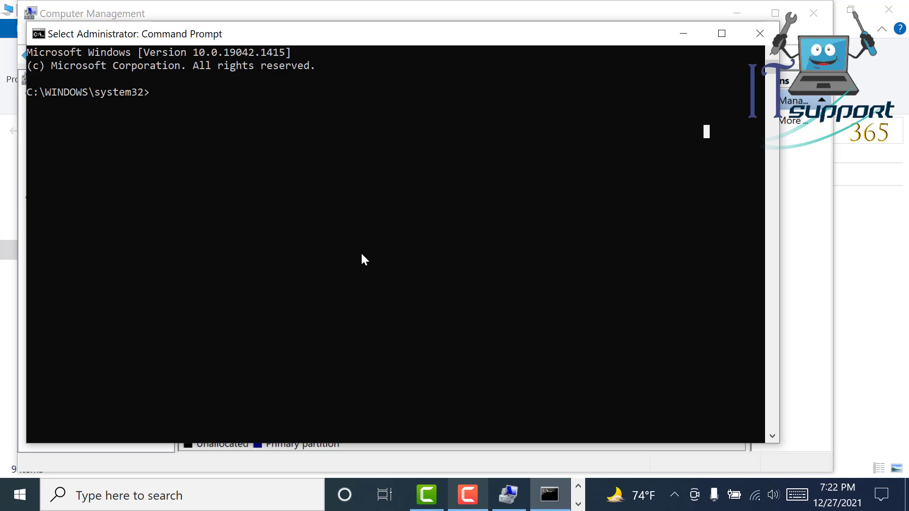
Start DiskPart and list the disks
type("diskpart")
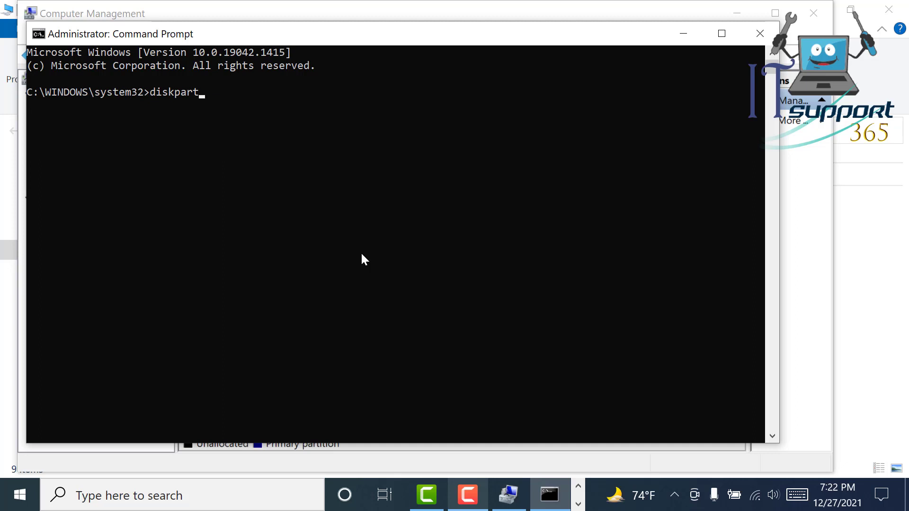
key("Return")
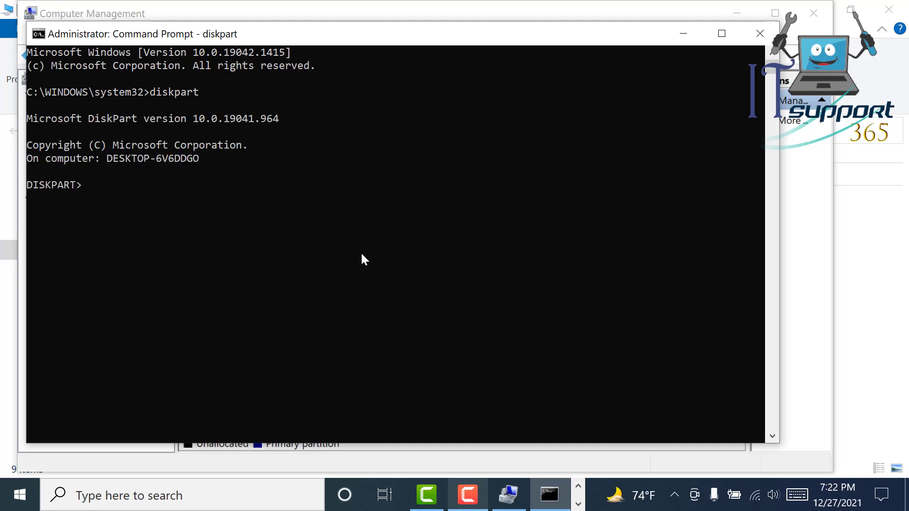
type("l")
key("BackSpace")
type("list disk")
key("Return")
type("sele")
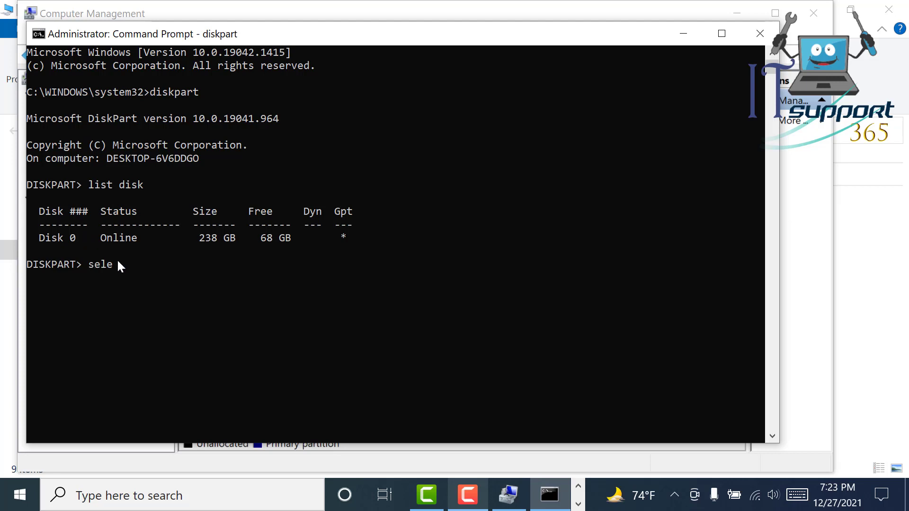
Select disk 0 and list its partitions, showing the 690 MB recovery partition 5
type("ct")
type(" disk 0")
key("Return")
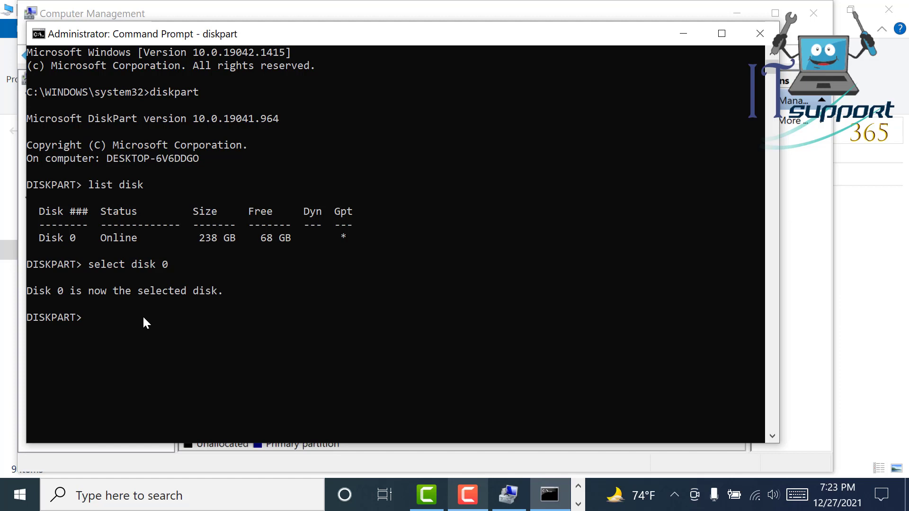
type("li")
type("st pa")
type("rtition")
key("Return")
scroll(192, 340, "down", 1)
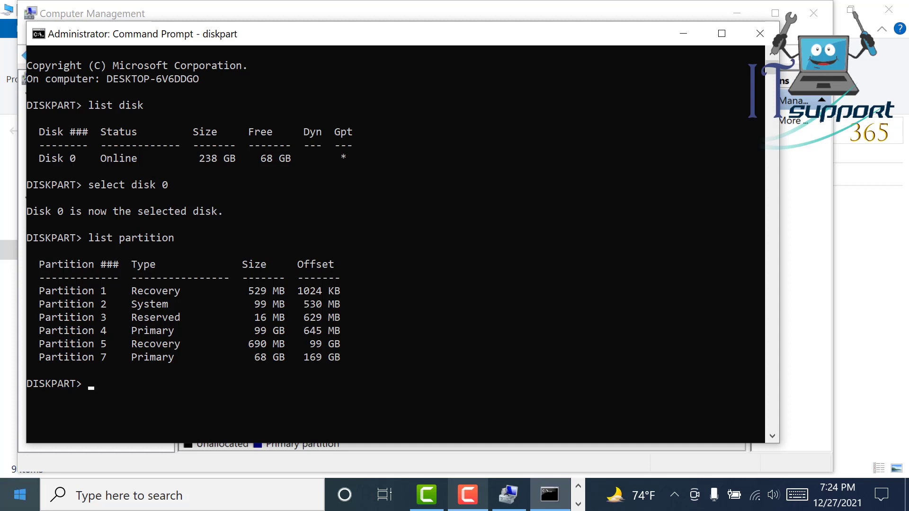
left_click(550, 495)
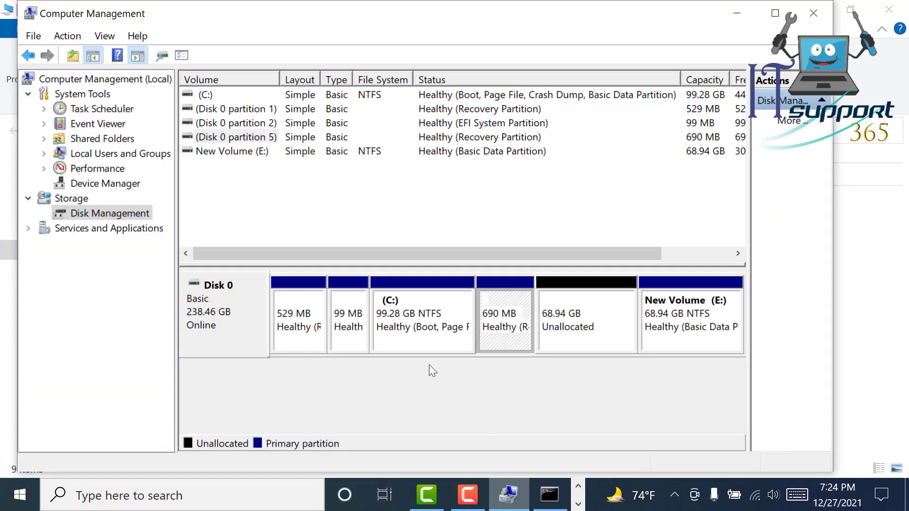
left_click(411, 313)
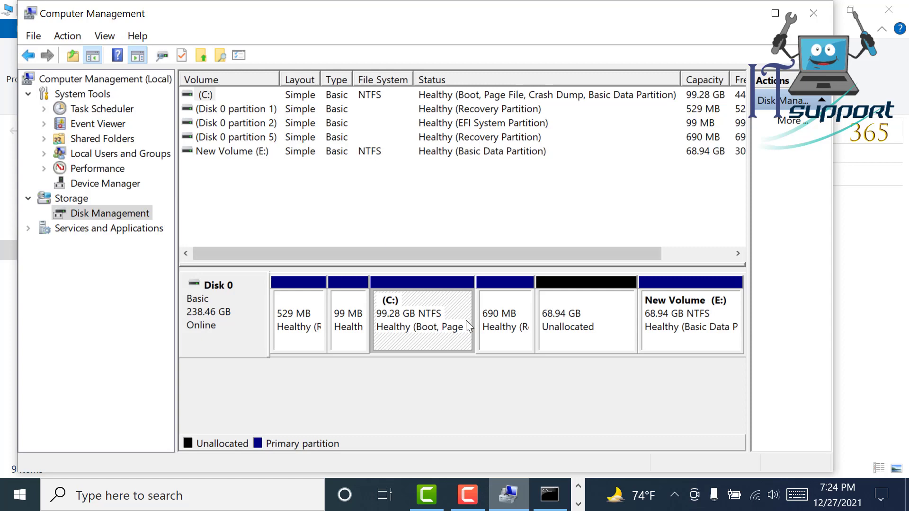
left_click(503, 317)
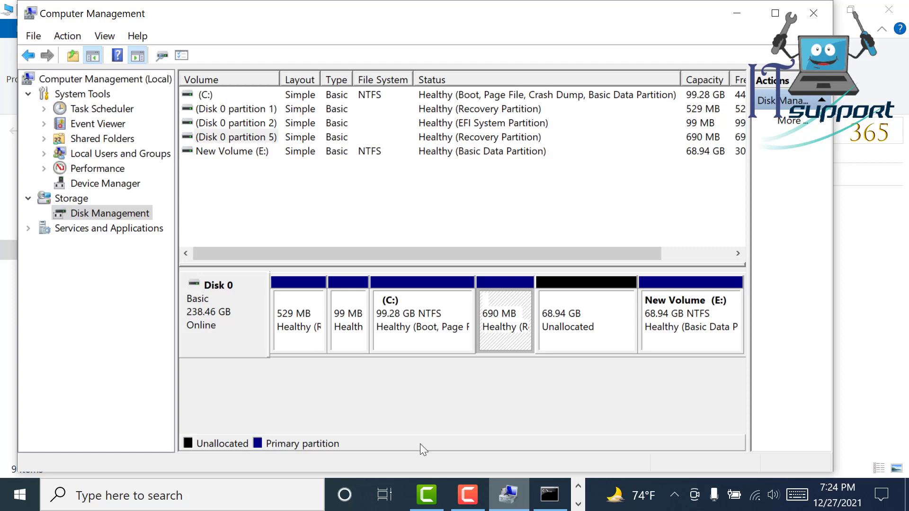
left_click(550, 495)
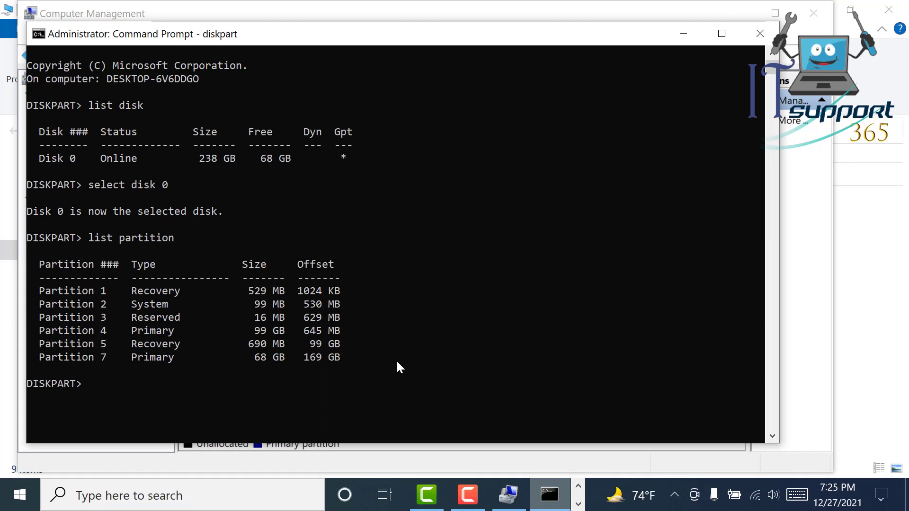
Select partition 5 and force-delete it with 'delete partition override'
type("select partition ")
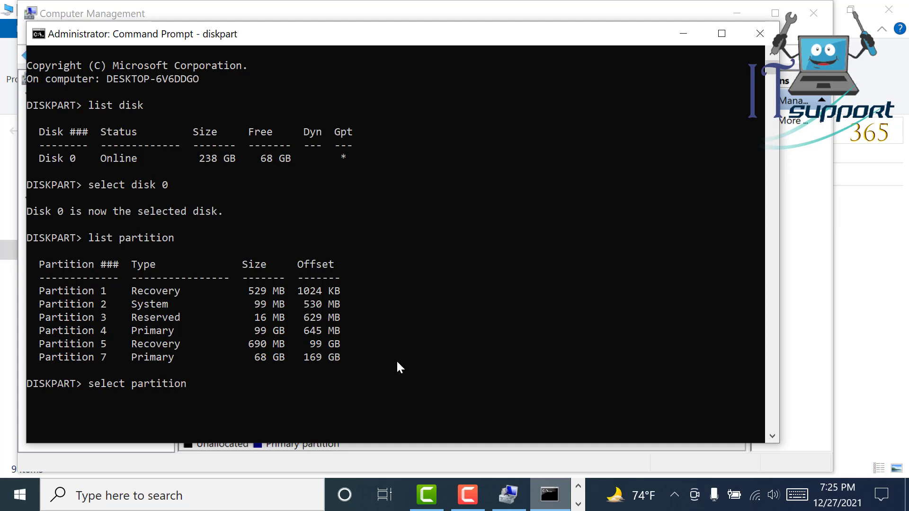
type("5")
key("Return")
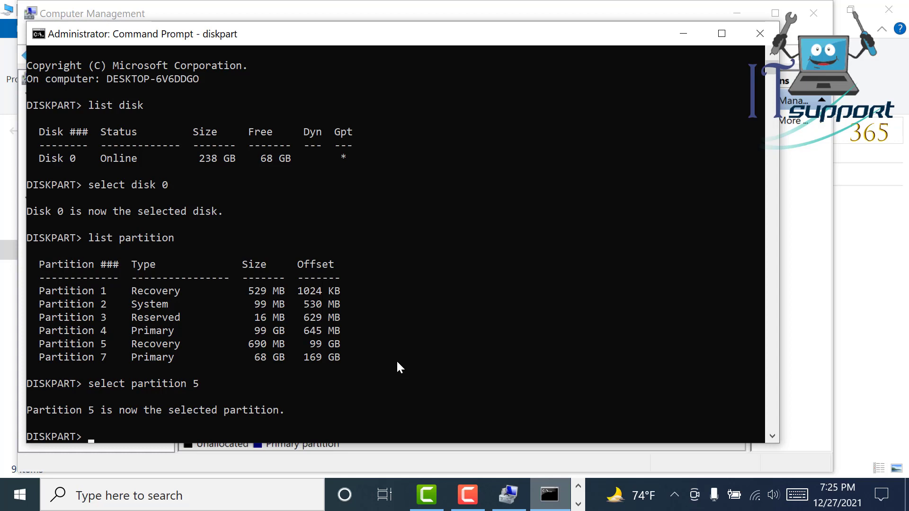
scroll(398, 367, "down", 1)
scroll(398, 367, "down", 1)
scroll(398, 367, "down", 1)
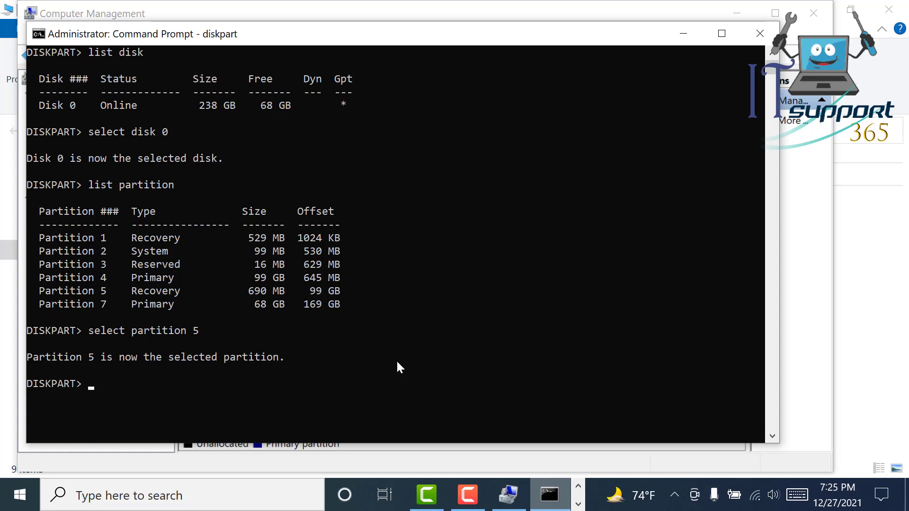
type("delete partition")
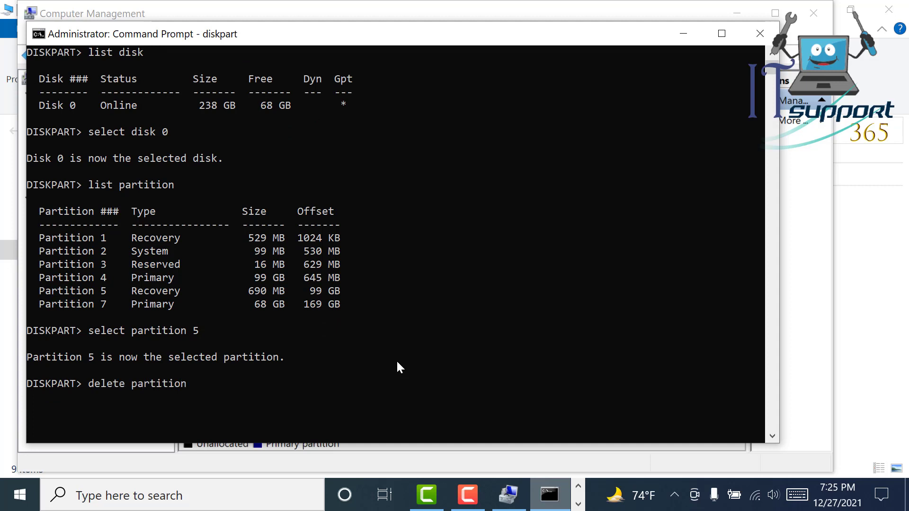
type(" override")
key("Return")
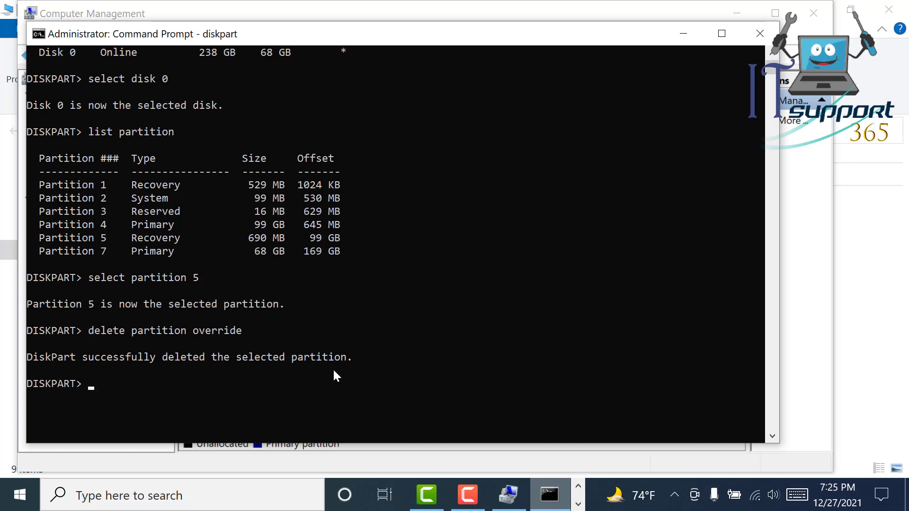
Exit DiskPart and close the Command Prompt
type("exit")
key("Return")
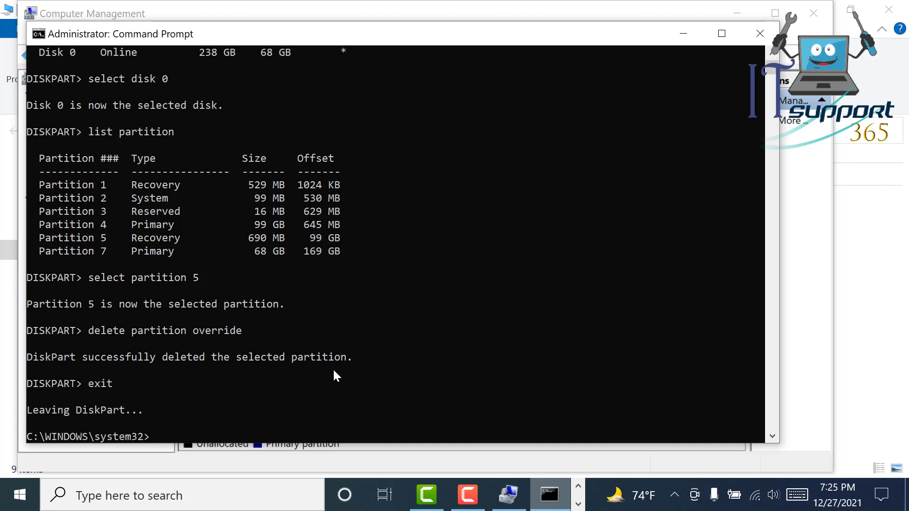
type("exit")
key("Return")
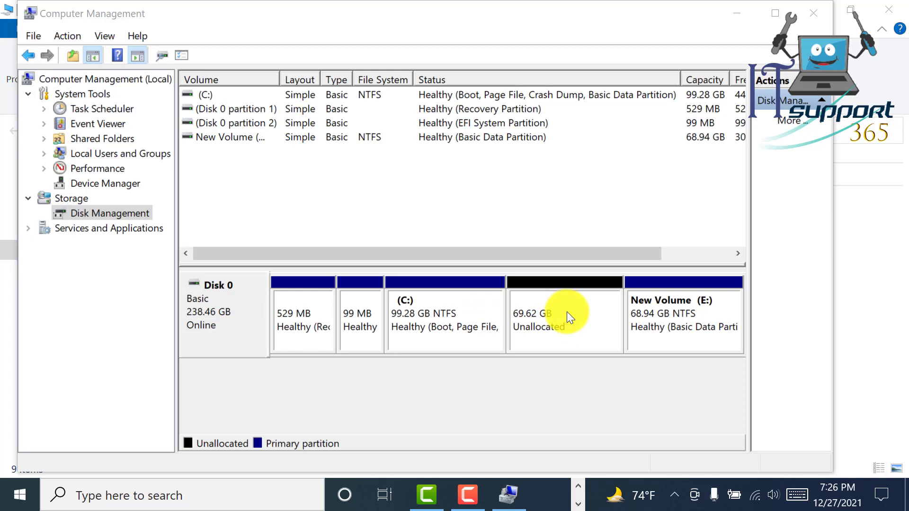
Start the Extend Volume wizard for the C: partition
right_click(431, 303)
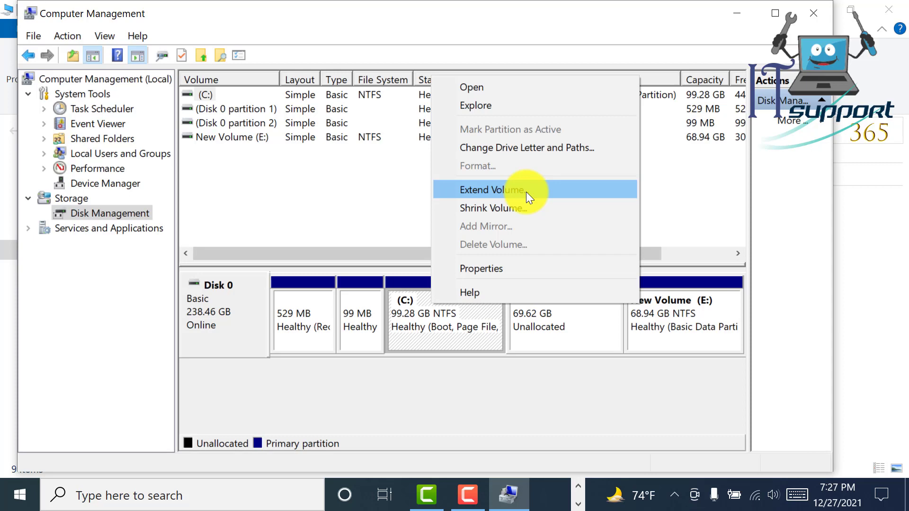
left_click(527, 192)
Extend C: by all 71288 MB of unallocated space, growing it to 168.90 GB
left_click(515, 410)
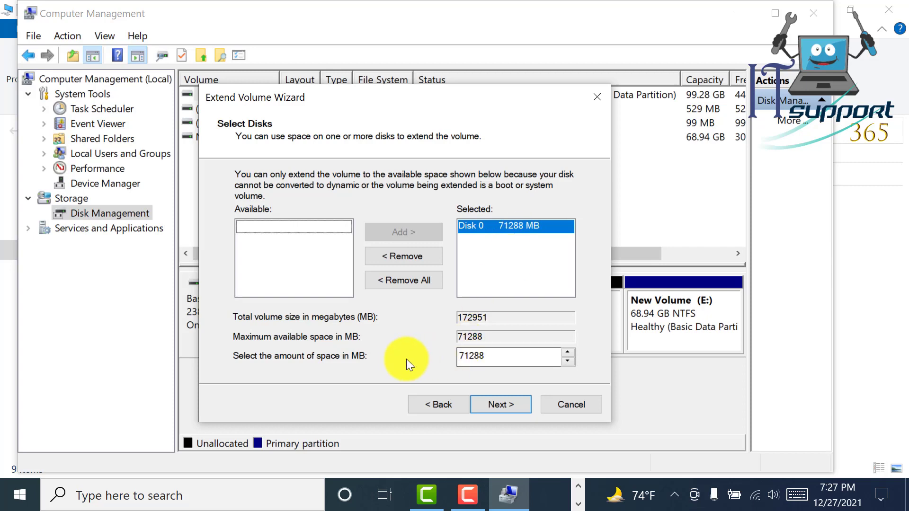
left_click(499, 407)
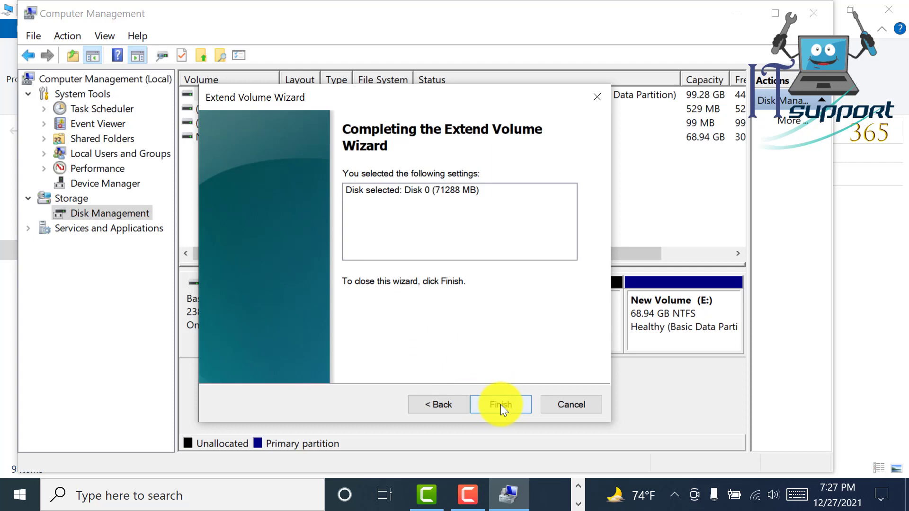
left_click(501, 405)
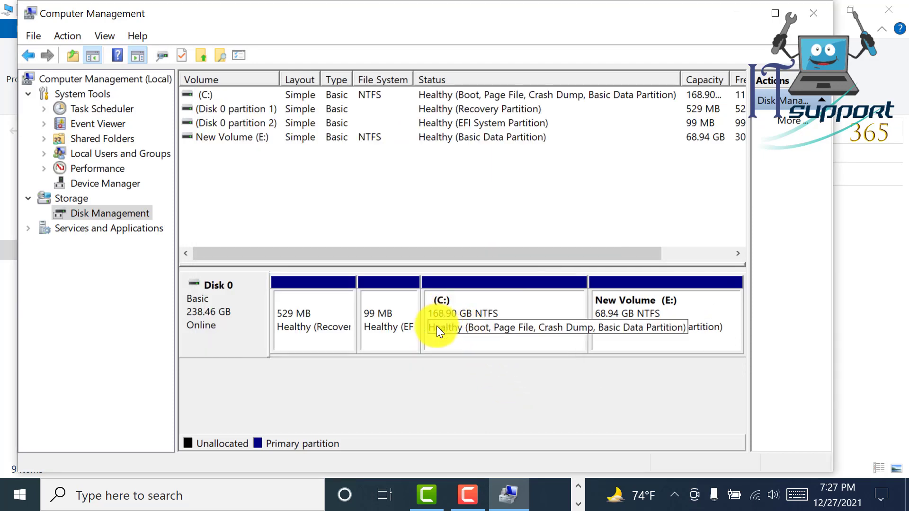